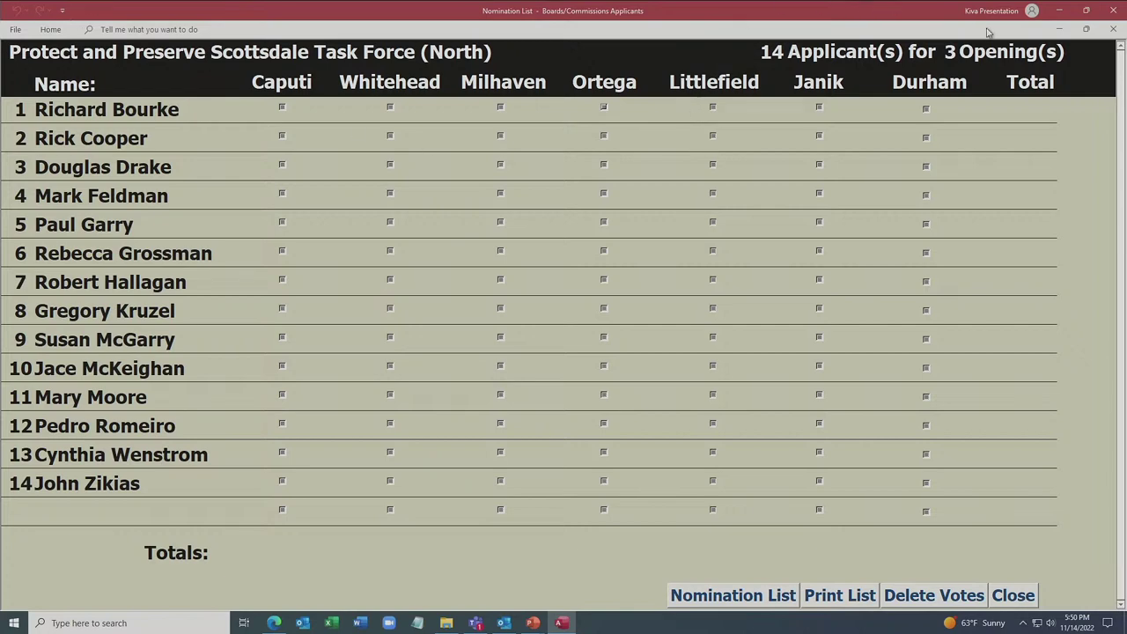
Record North task force votes: Durham for applicants 1, 7 and 13, and Janik for applicants 12, 13 and 14
left_click(926, 109)
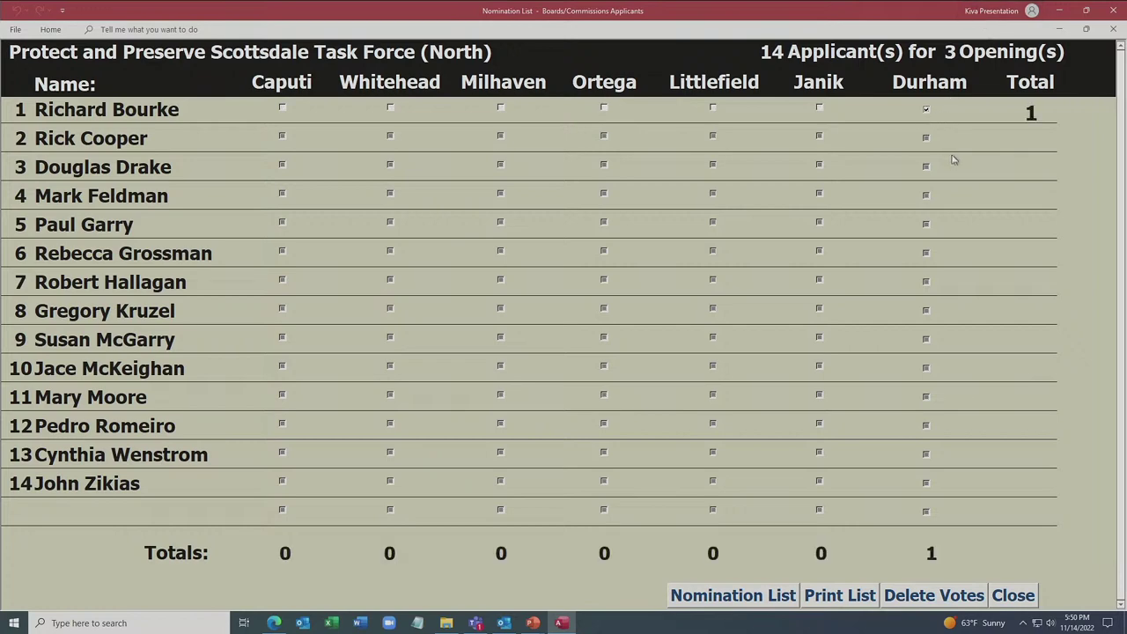
left_click(925, 283)
left_click(926, 456)
left_click(819, 424)
left_click(820, 454)
left_click(820, 482)
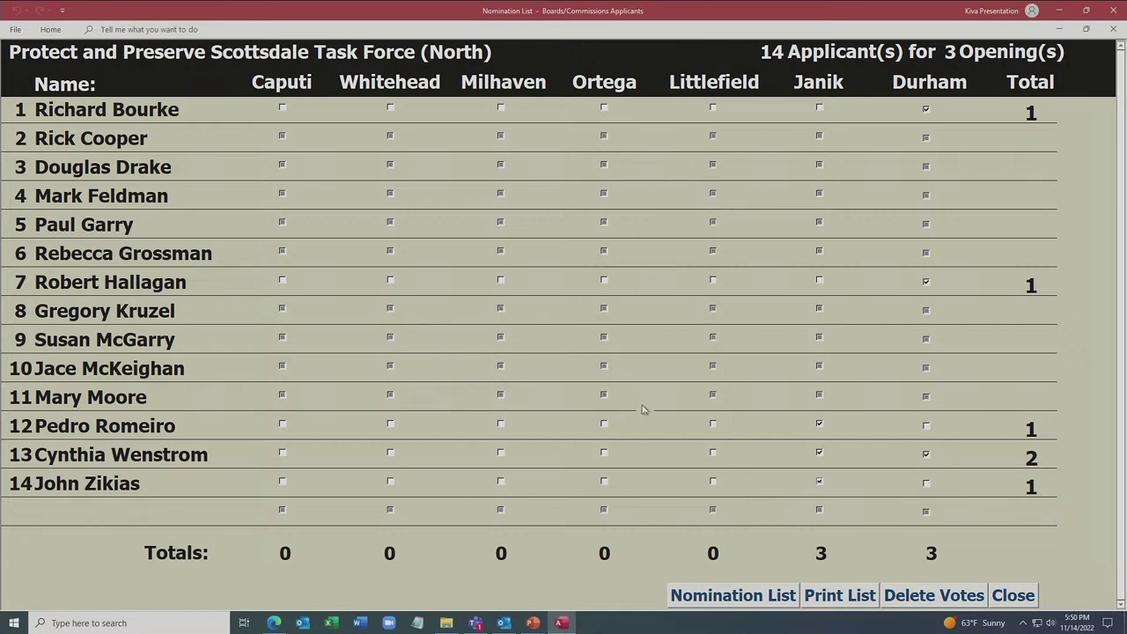
Record North task force votes: Littlefield for applicants 11, 12 and 13, and Milhaven for applicants 4, 8 and 6
left_click(713, 395)
left_click(713, 424)
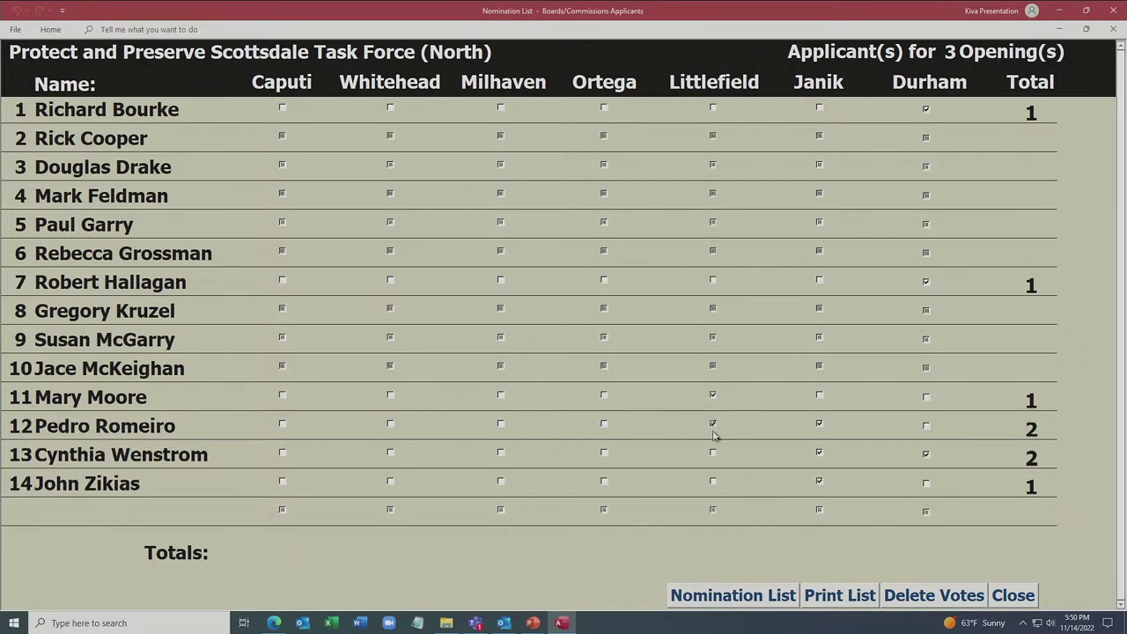
left_click(713, 453)
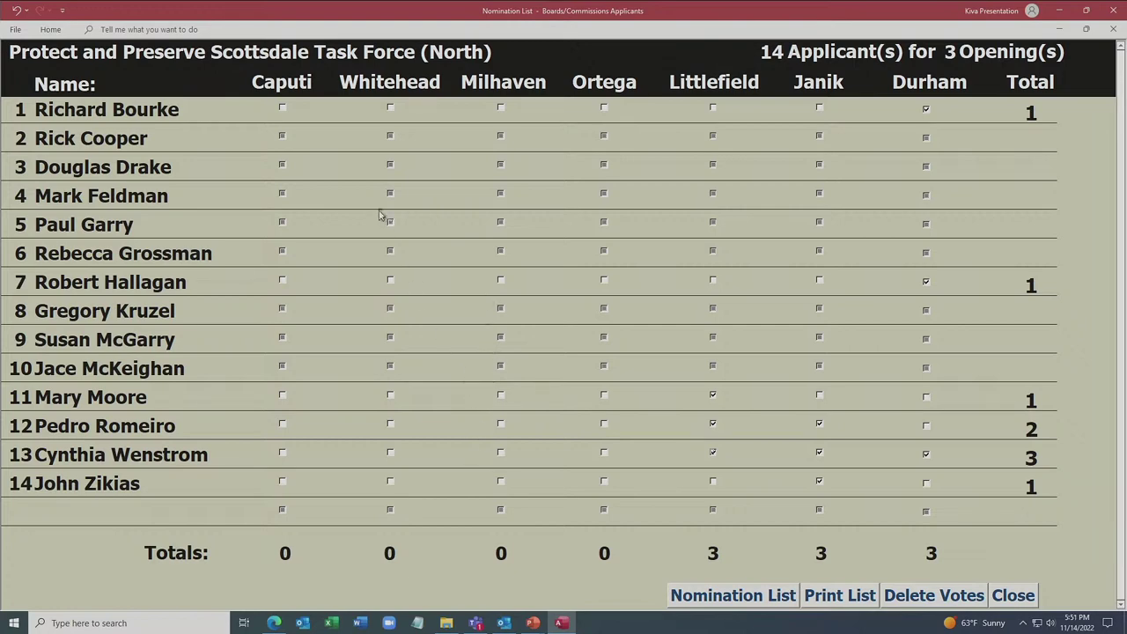
left_click(501, 194)
left_click(501, 310)
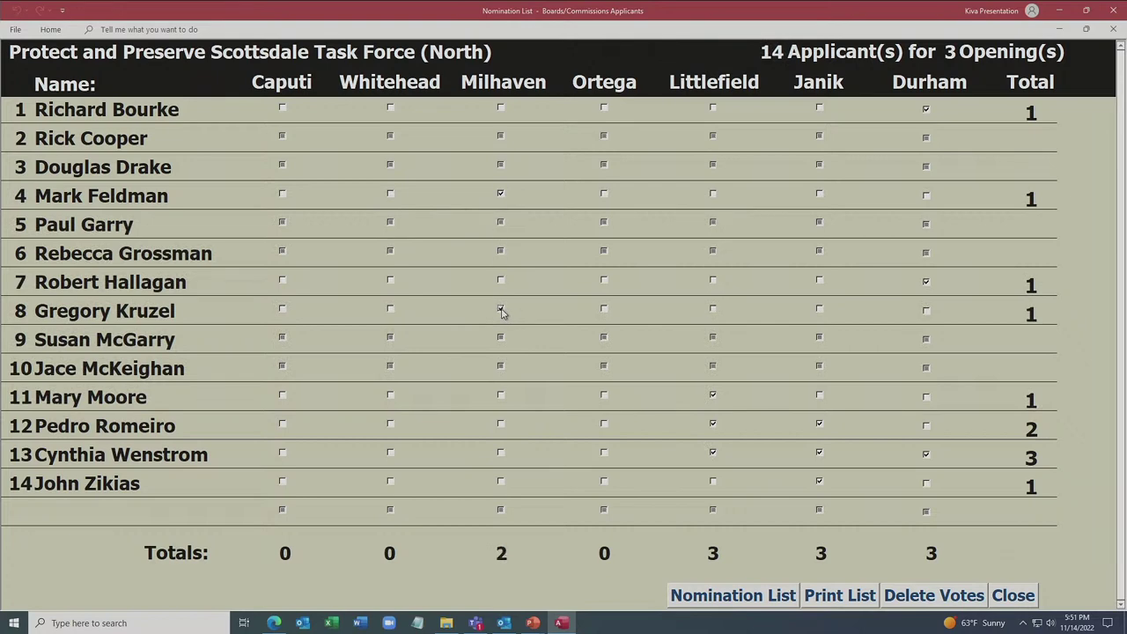
left_click(501, 252)
Record North task force votes: Whitehead for applicant 10, and Caputi for applicants 2, 6 and 8
left_click(391, 367)
left_click(282, 137)
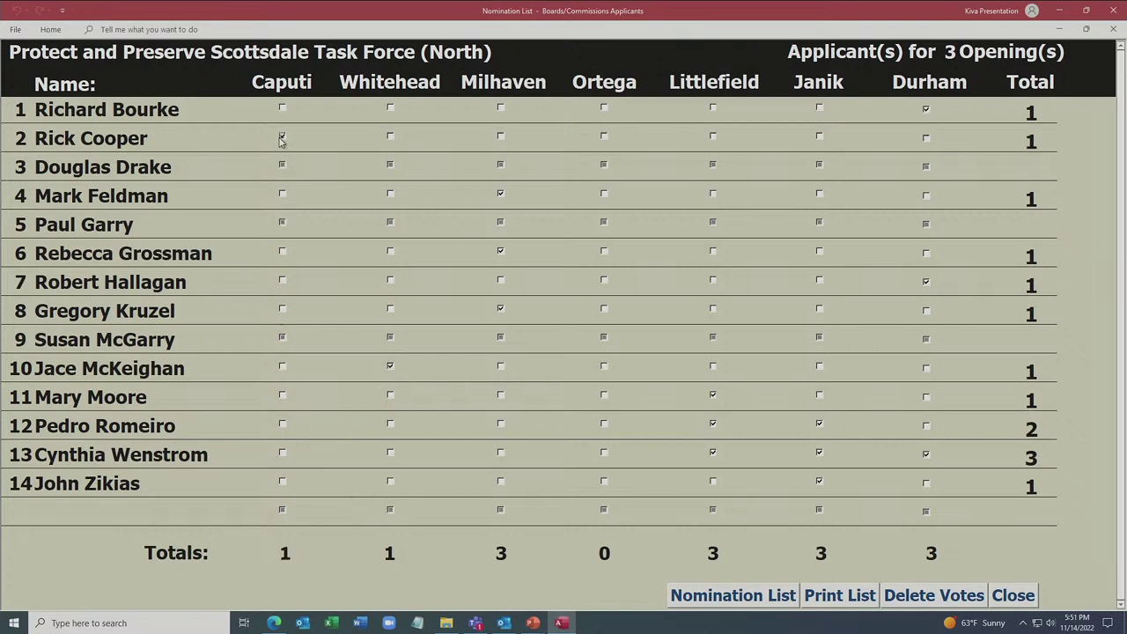
left_click(283, 252)
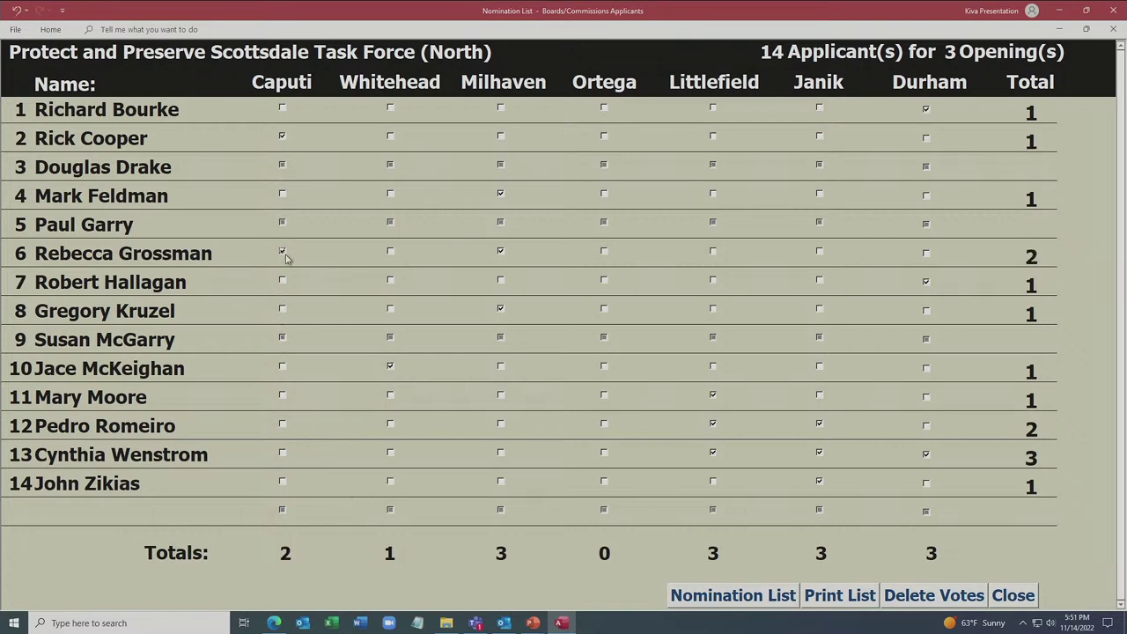
left_click(282, 309)
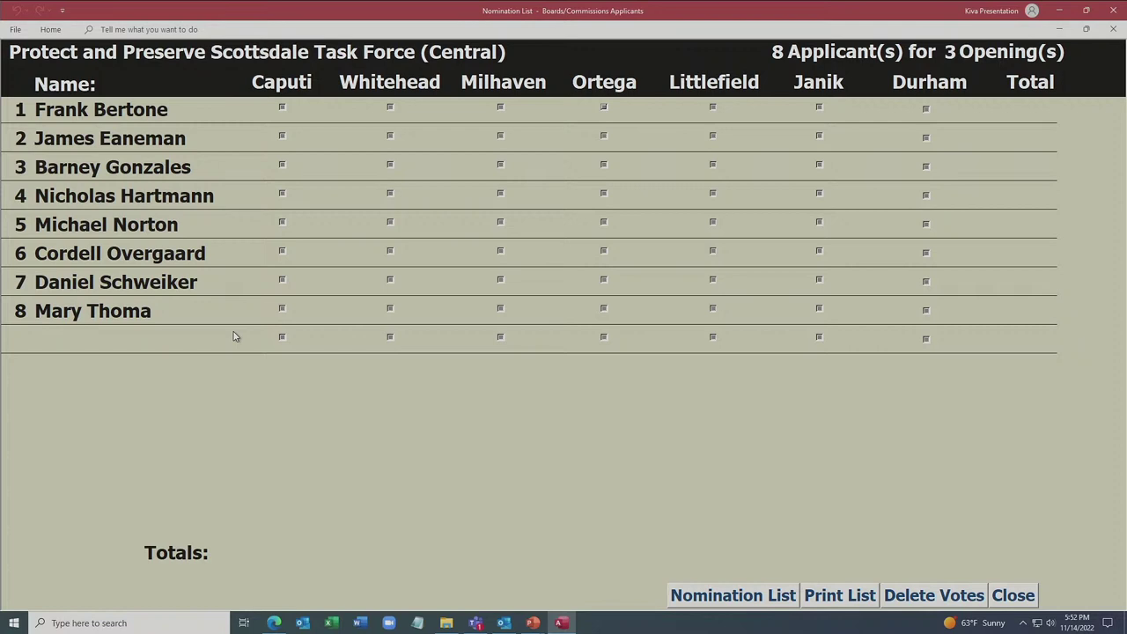
Record Central task force votes: Caputi for applicants 2, 5 and 7, and Whitehead for applicants 4 and 8
left_click(282, 137)
left_click(282, 222)
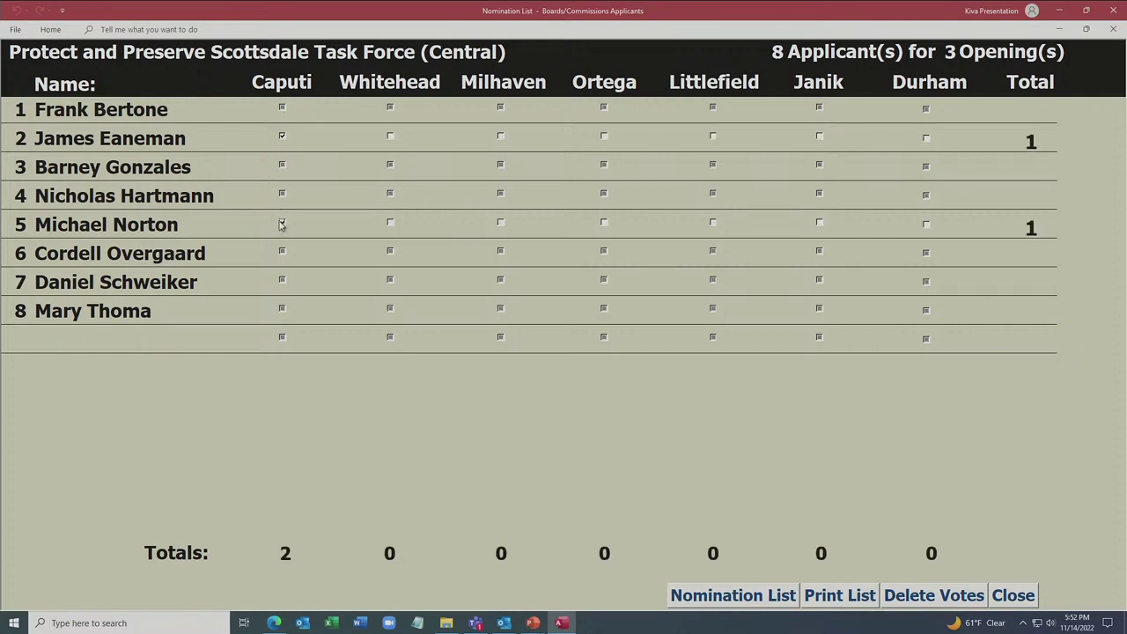
left_click(283, 281)
left_click(390, 195)
left_click(390, 310)
Record Central task force votes: Ortega for applicants 3, 4 and 8, and Littlefield for applicants 2, 3 and 8
left_click(604, 165)
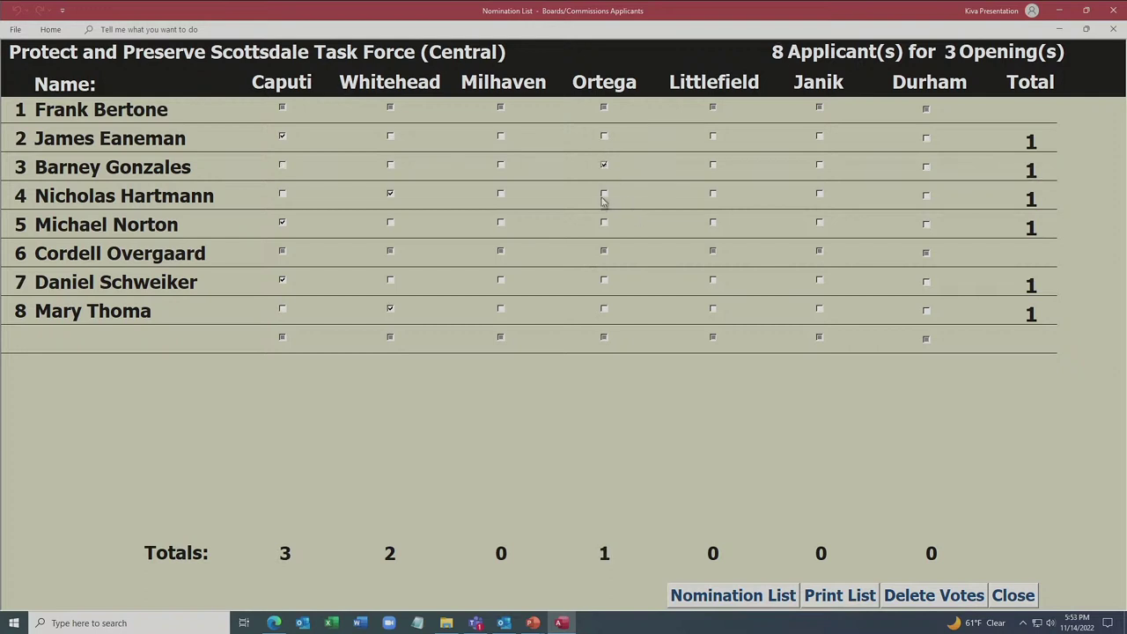
left_click(605, 194)
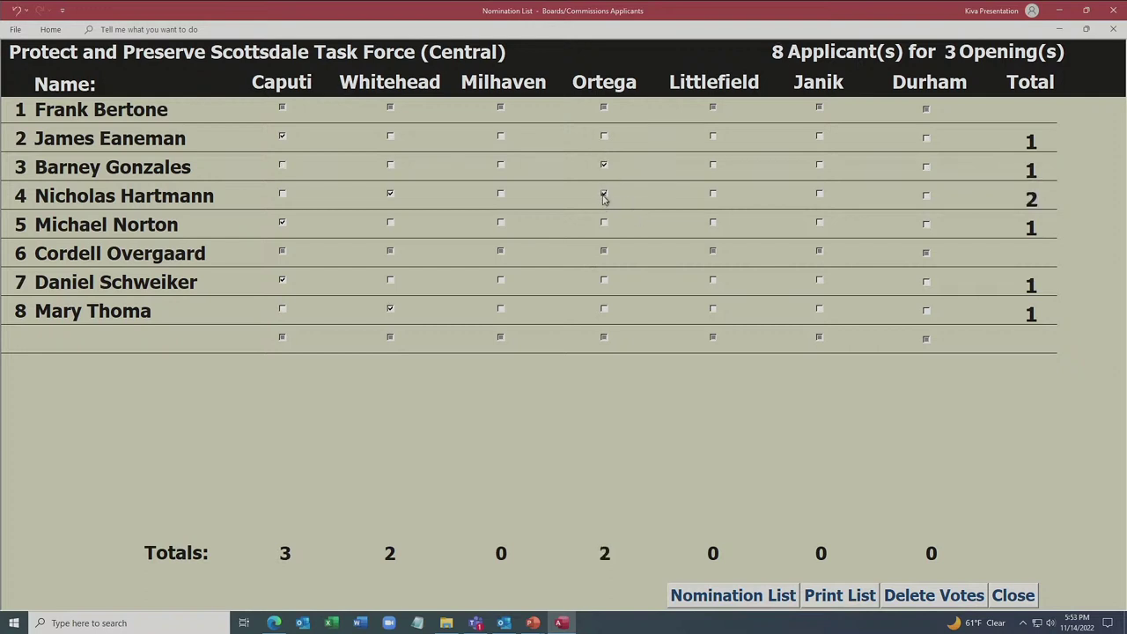
left_click(604, 309)
left_click(713, 137)
left_click(713, 167)
left_click(713, 310)
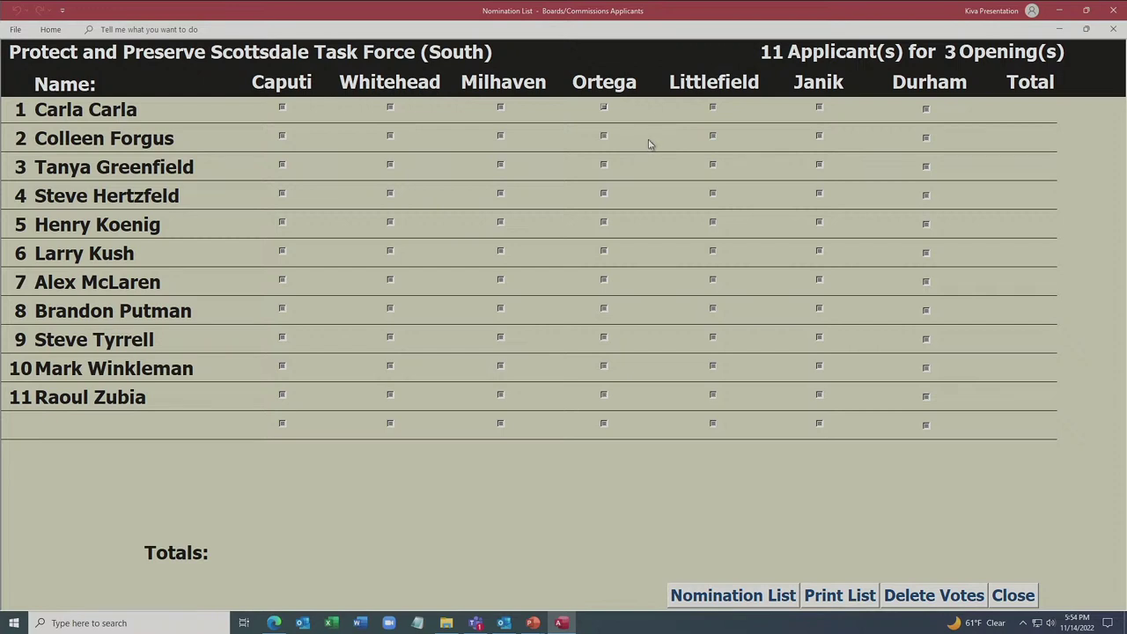
Record South task force votes: Ortega for applicants 1, 9 and 11, and Littlefield for applicants 1, 2 and 9
left_click(604, 107)
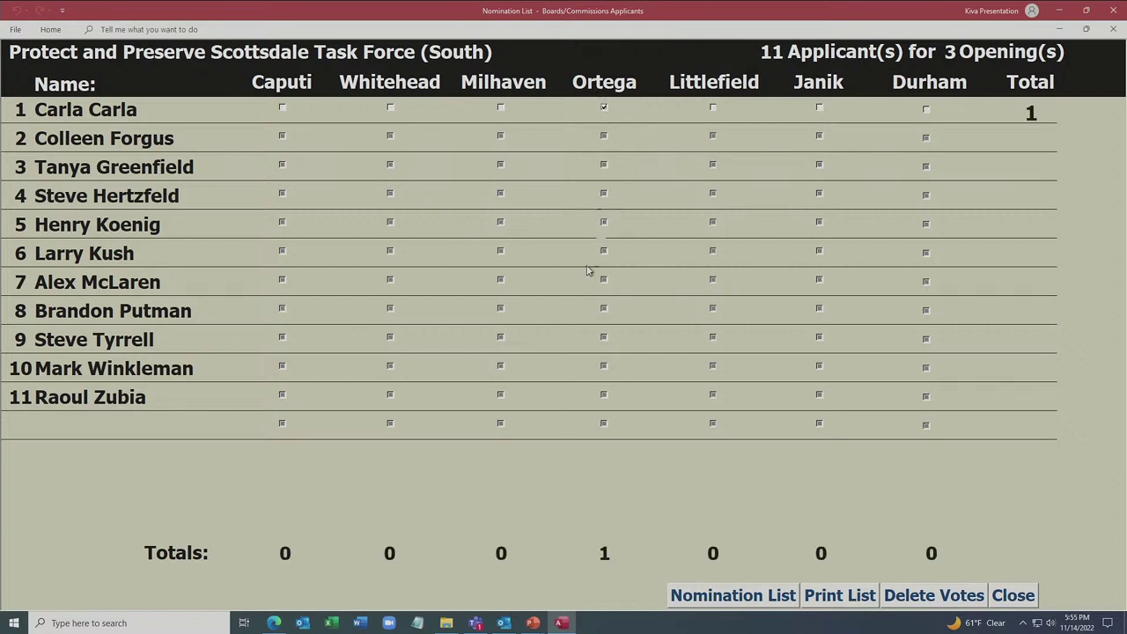
left_click(604, 337)
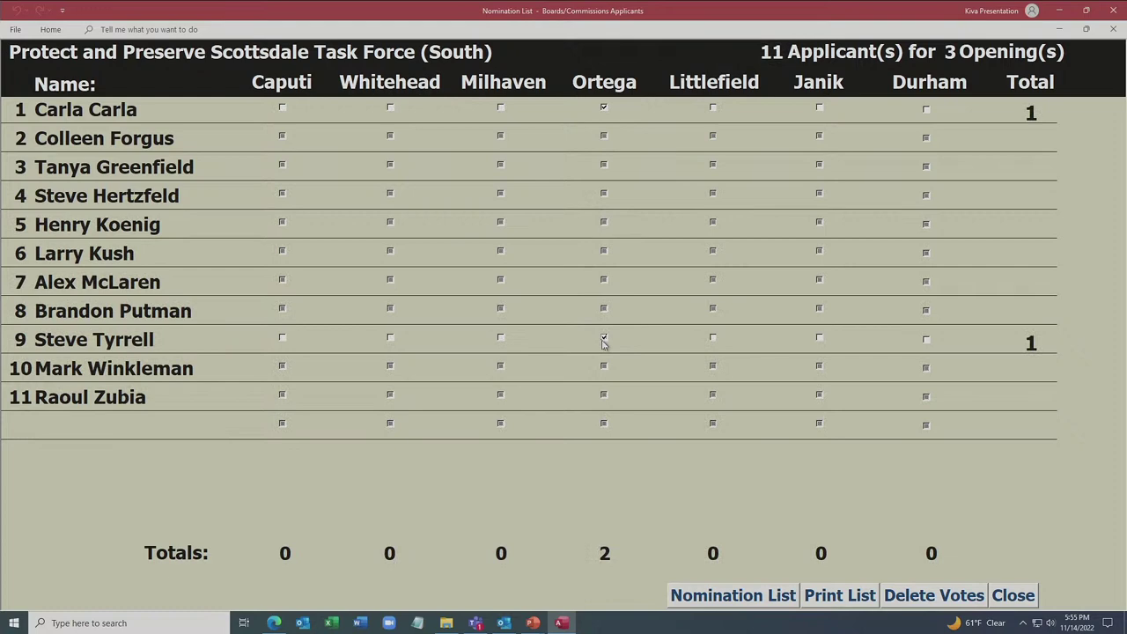
left_click(605, 395)
left_click(713, 108)
left_click(713, 138)
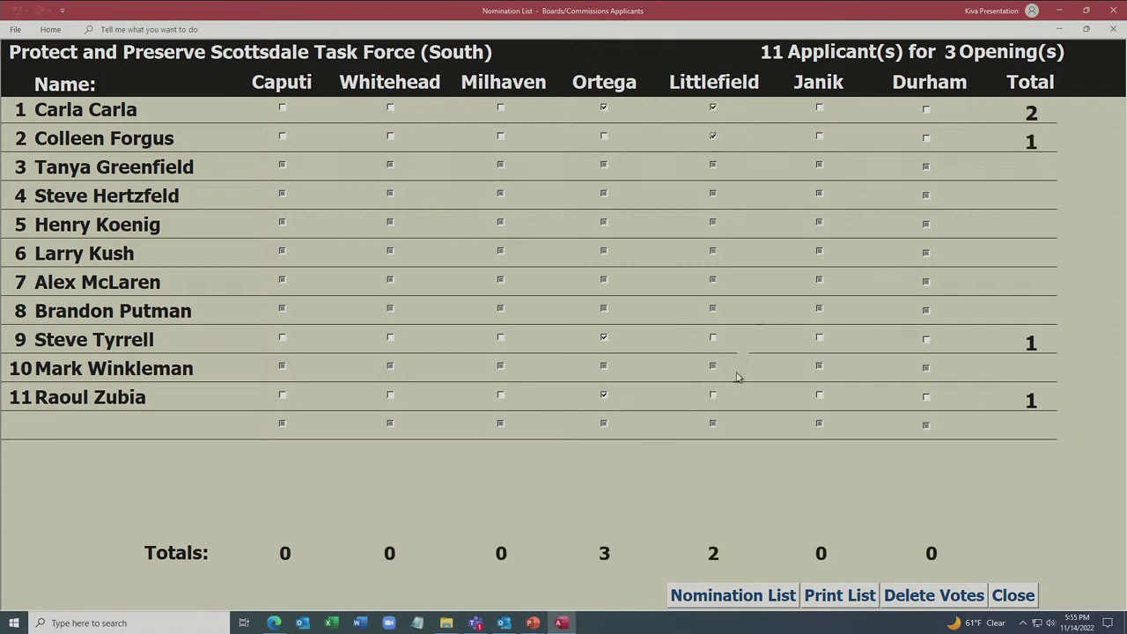
left_click(713, 340)
Record Durham's South task force votes for applicants 1, 8 and 11
left_click(926, 109)
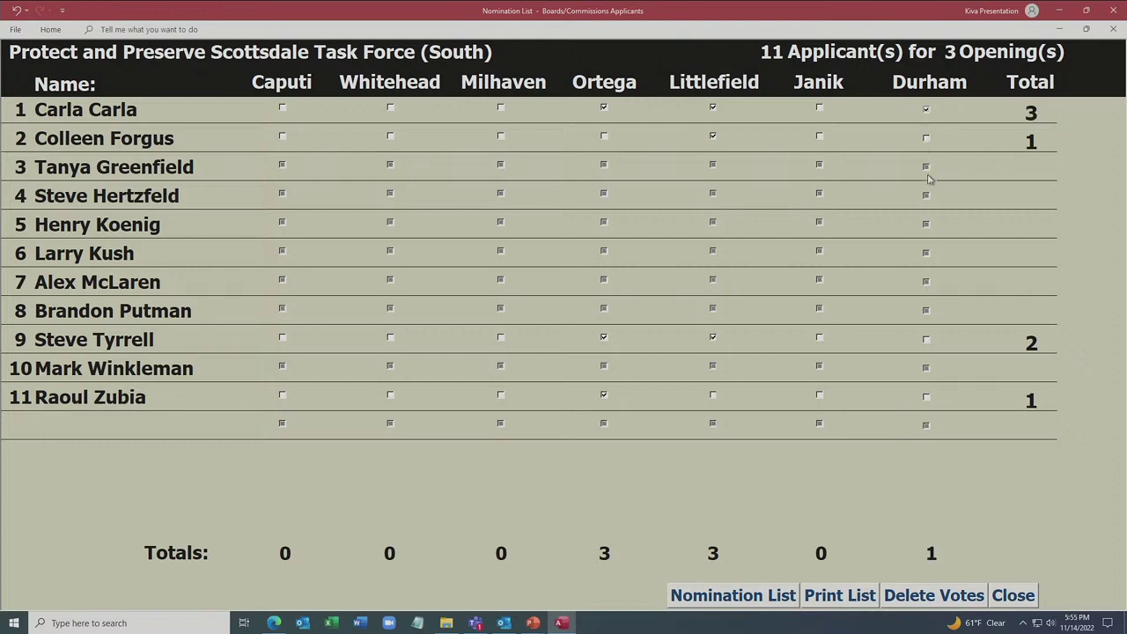
left_click(925, 311)
left_click(927, 397)
Record South task force votes: Caputi for applicants 6 and 10, and Milhaven for applicant 7
left_click(282, 252)
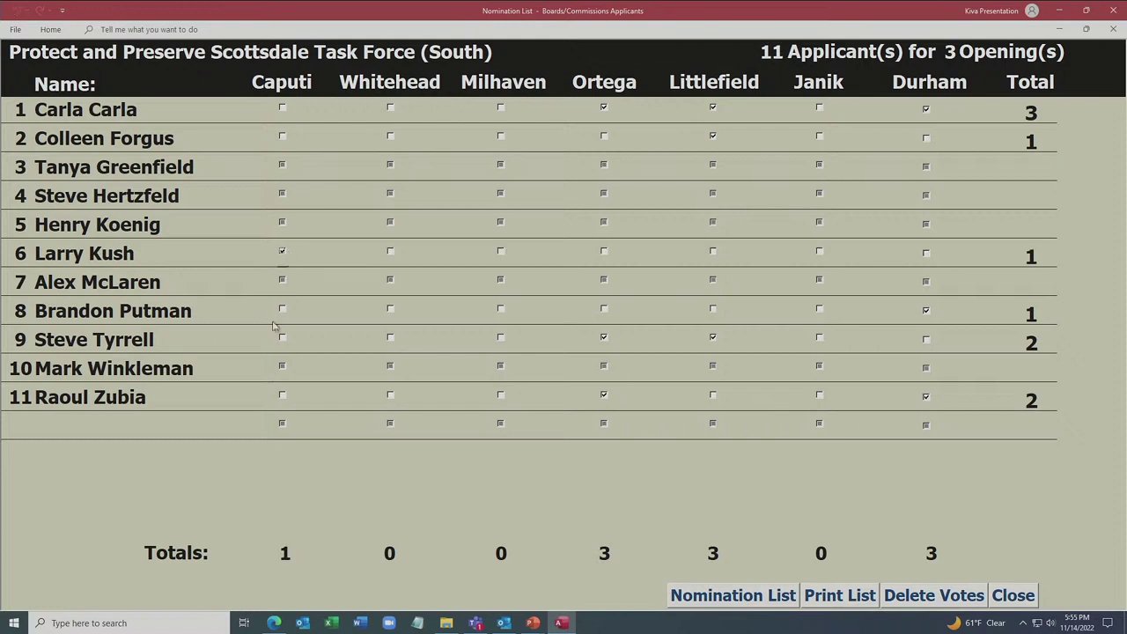
left_click(280, 369)
left_click(501, 280)
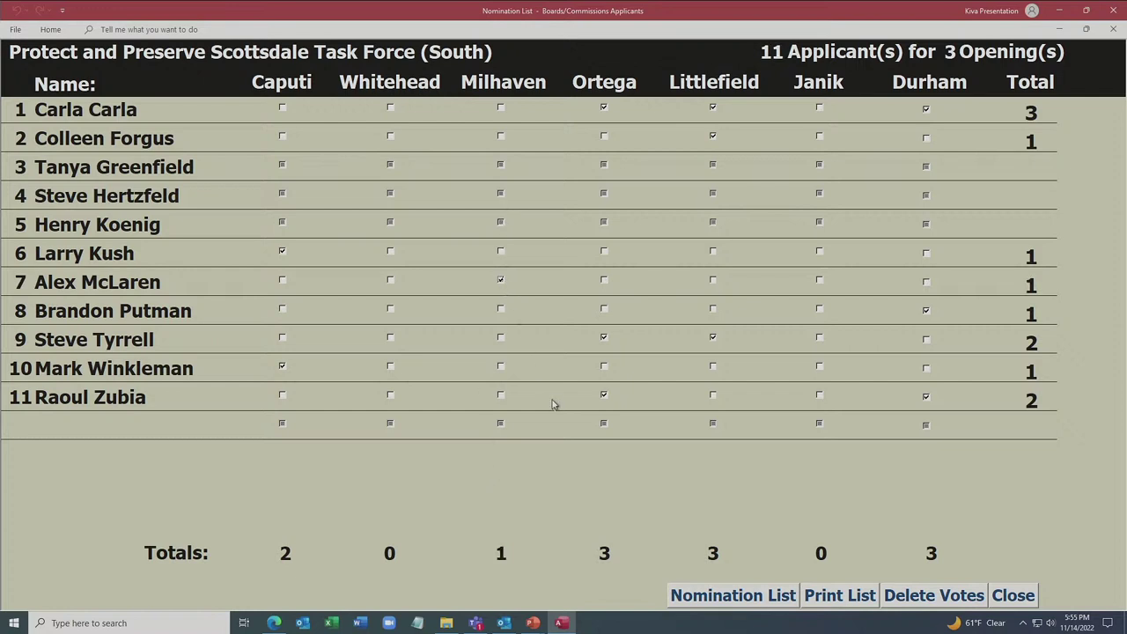